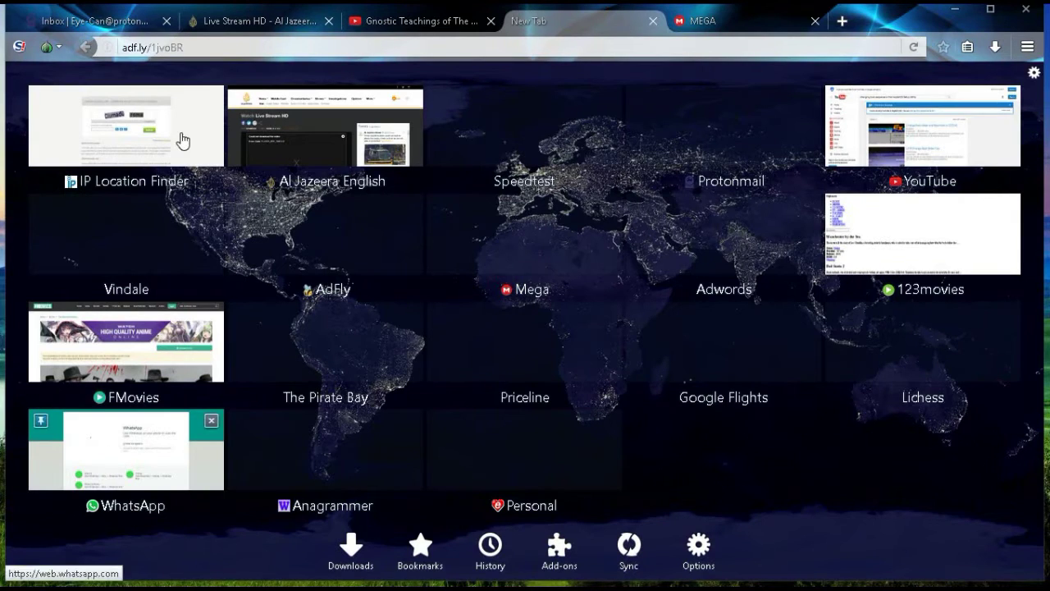
- Load adf.ly/1jvoBR and view the MEGA download pages for TorBrowserRegEntry.txt and location for Tor Browser Folder.txt
left_click(231, 50)
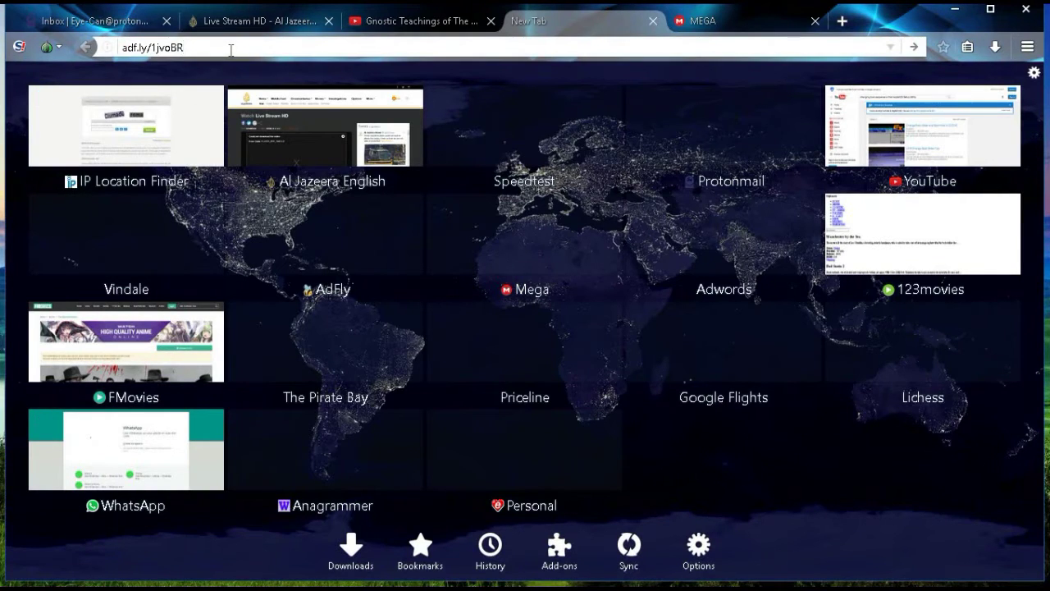
key("Return")
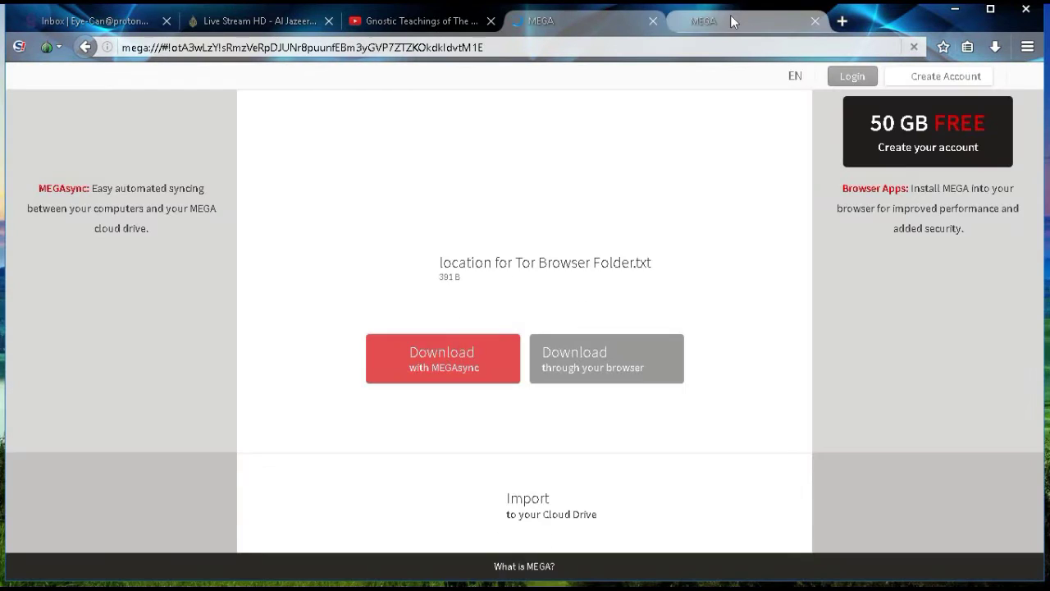
left_click(730, 18)
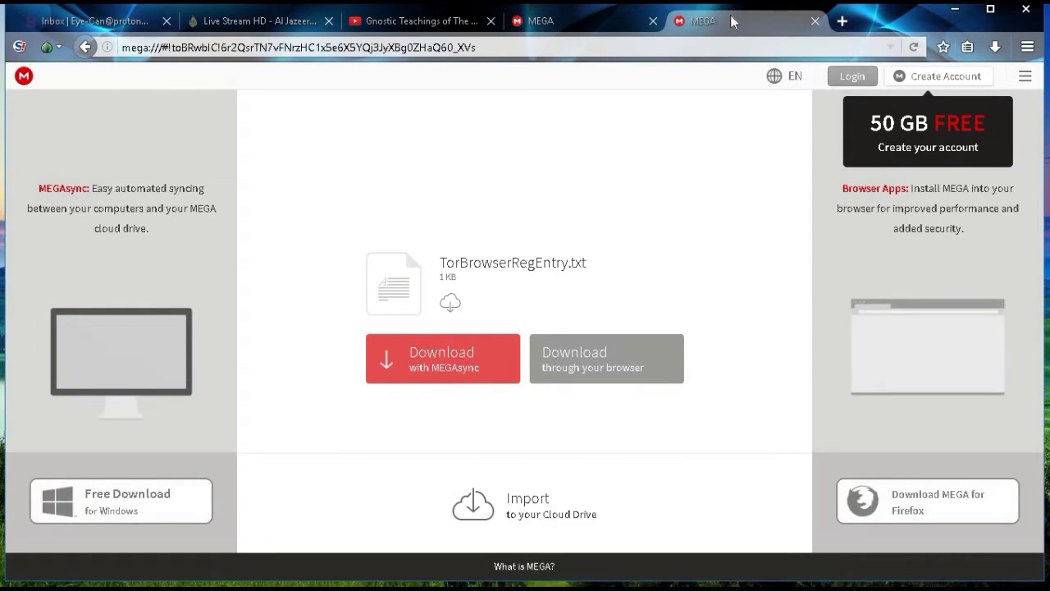
left_click(581, 23)
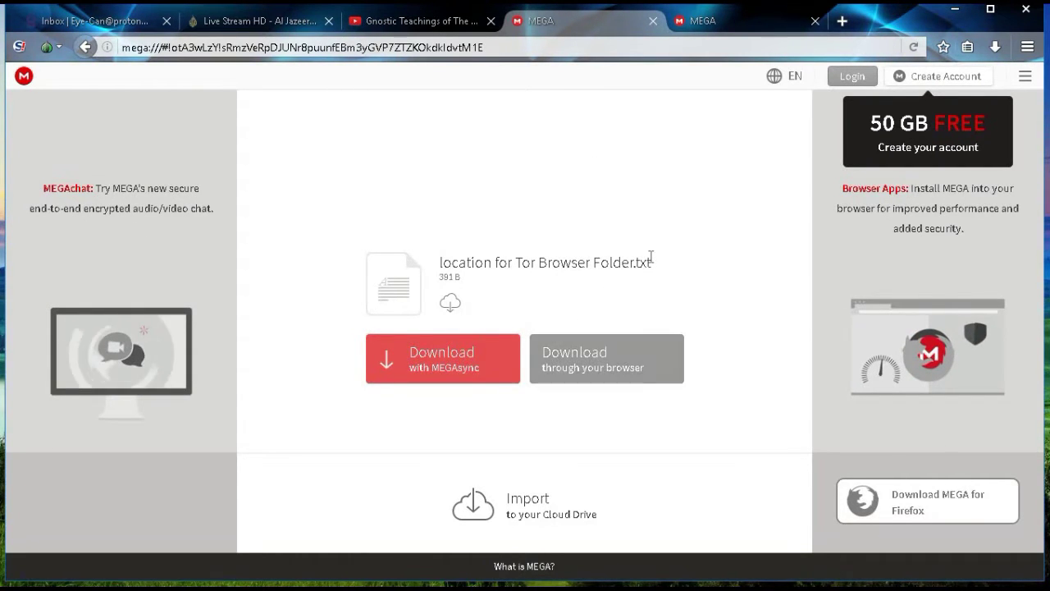
- Switch to the TorBrowserStuff folder and read location for Tor Browser Folder.txt, highlighting MyComputerName in the path, and minimize it
key("alt+Tab")
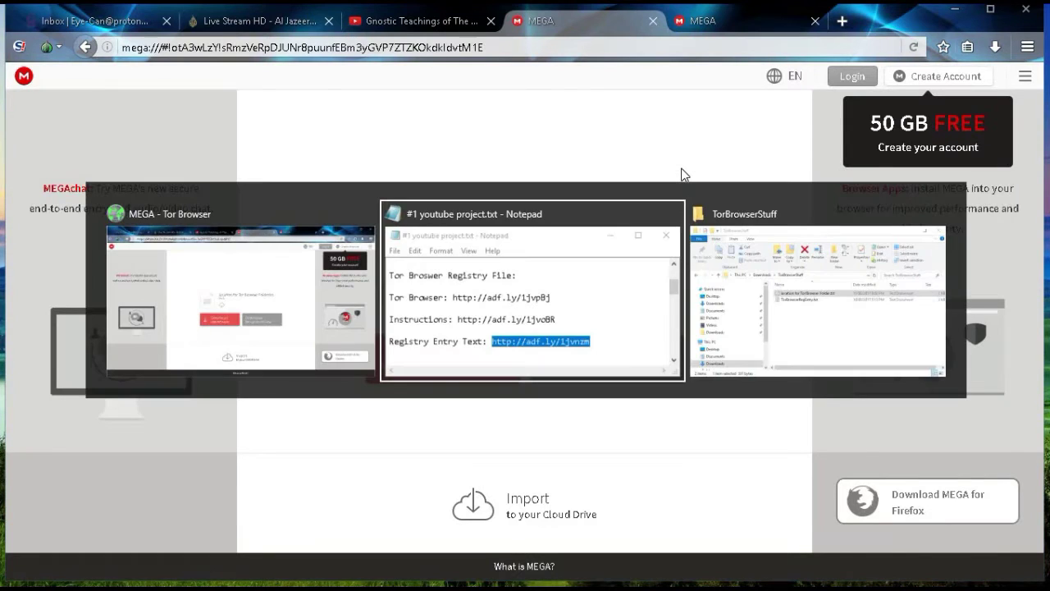
key("alt+Tab")
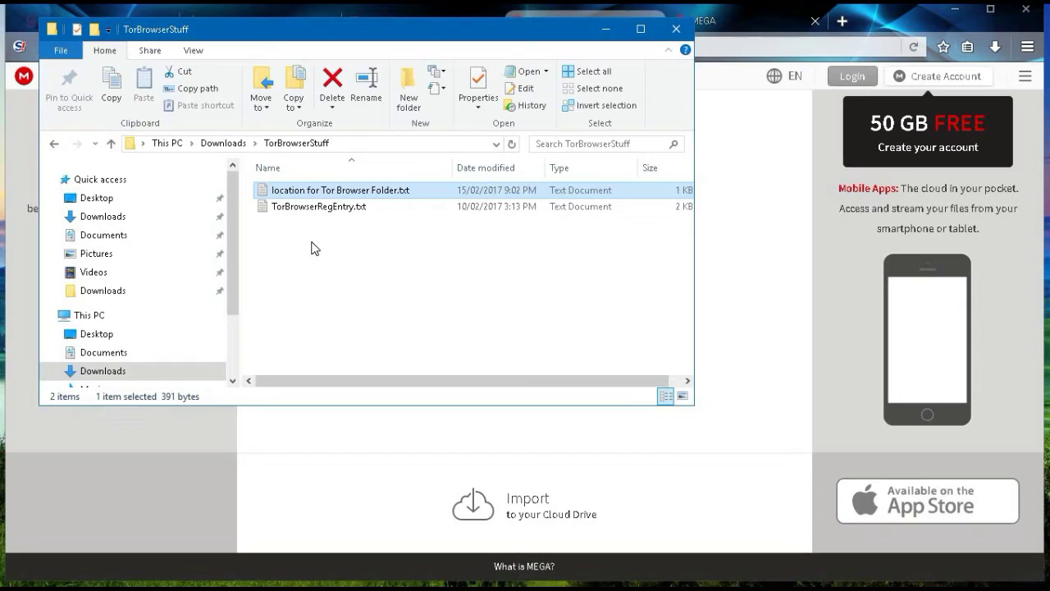
double_click(331, 192)
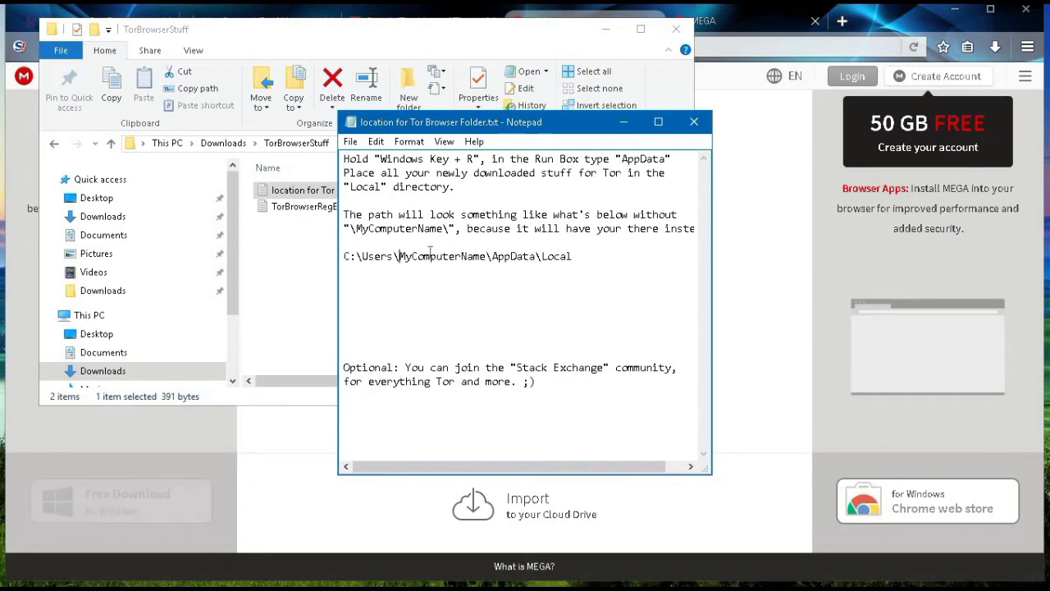
left_click_drag(399, 256, 487, 257)
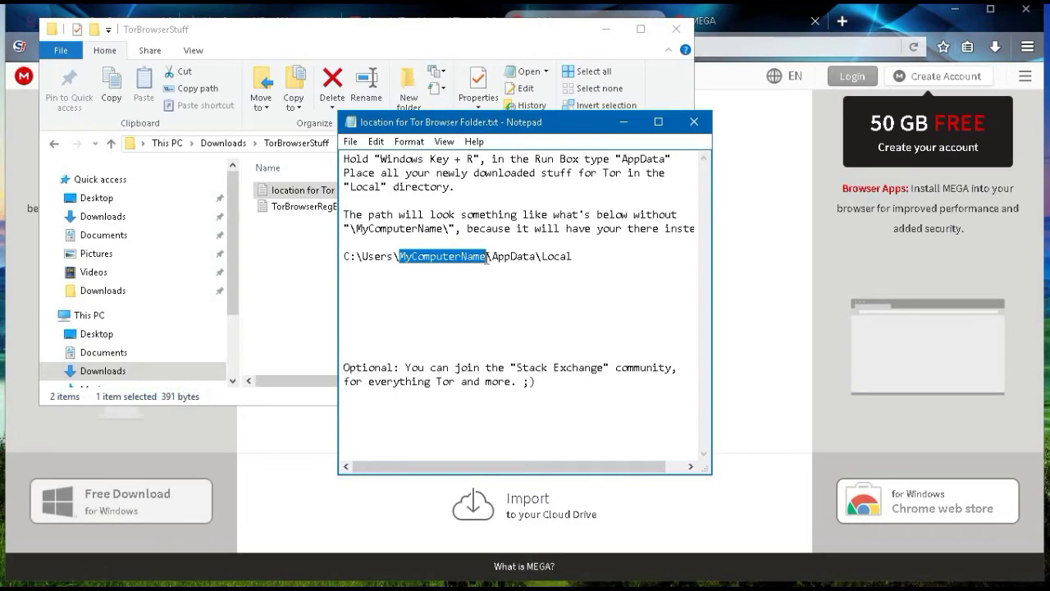
left_click(454, 297)
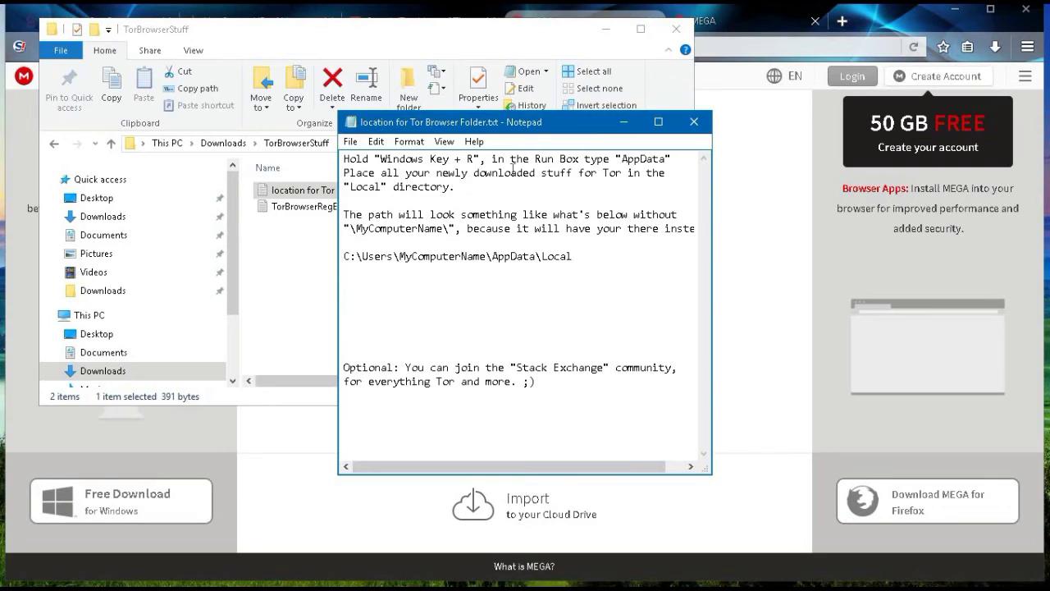
left_click(624, 123)
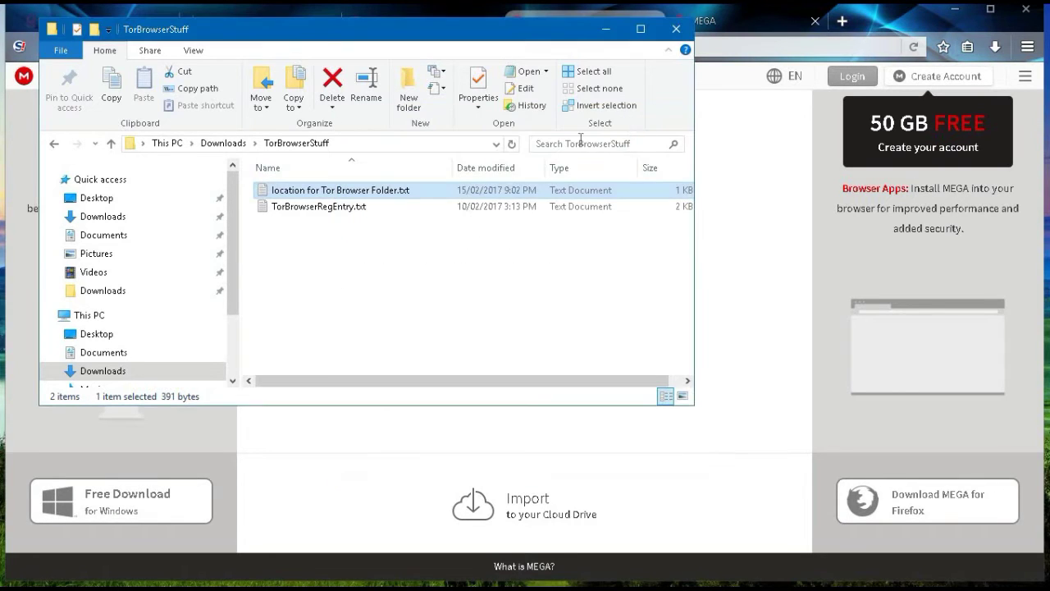
- Open TorBrowserRegEntry.txt and highlight the MyComputerName placeholders in the ApplicationIcon path and the TorBrowserURL shell command path
double_click(317, 206)
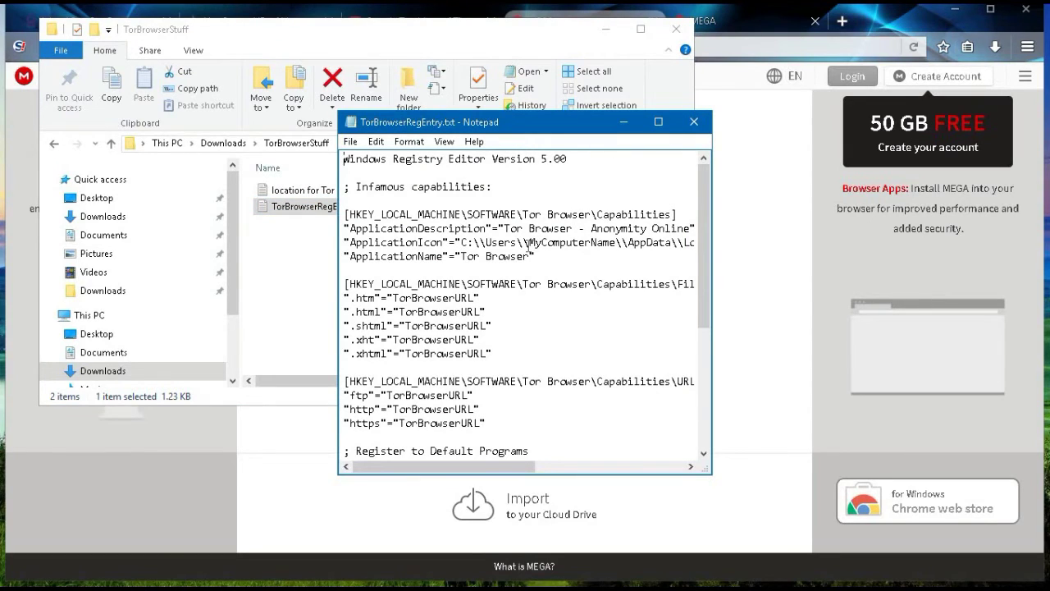
left_click_drag(530, 243, 485, 256)
left_click(617, 253)
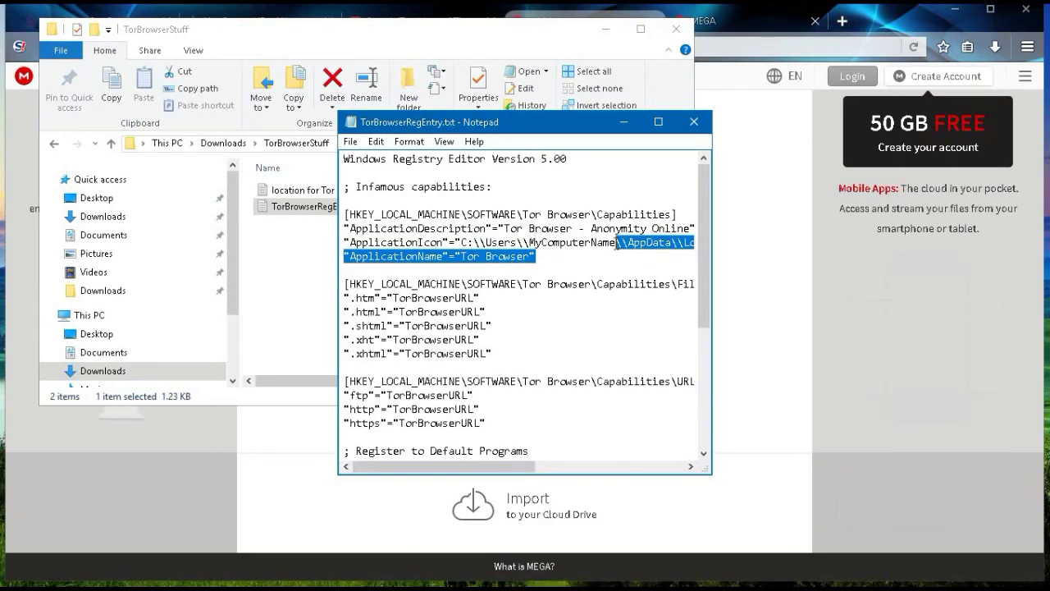
left_click(588, 240)
left_click_drag(617, 242, 529, 243)
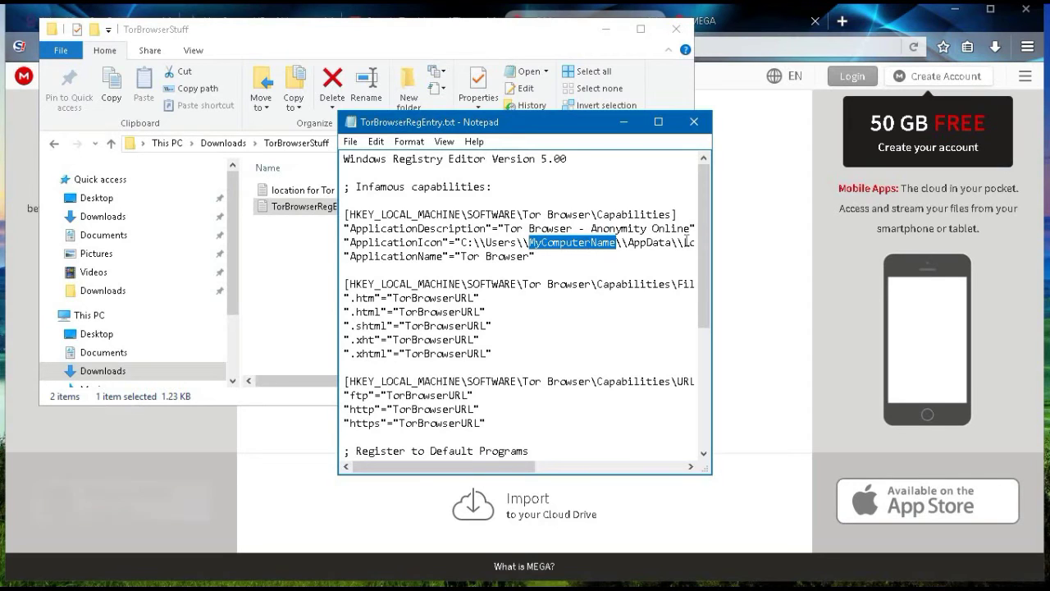
left_click_drag(700, 244, 701, 389)
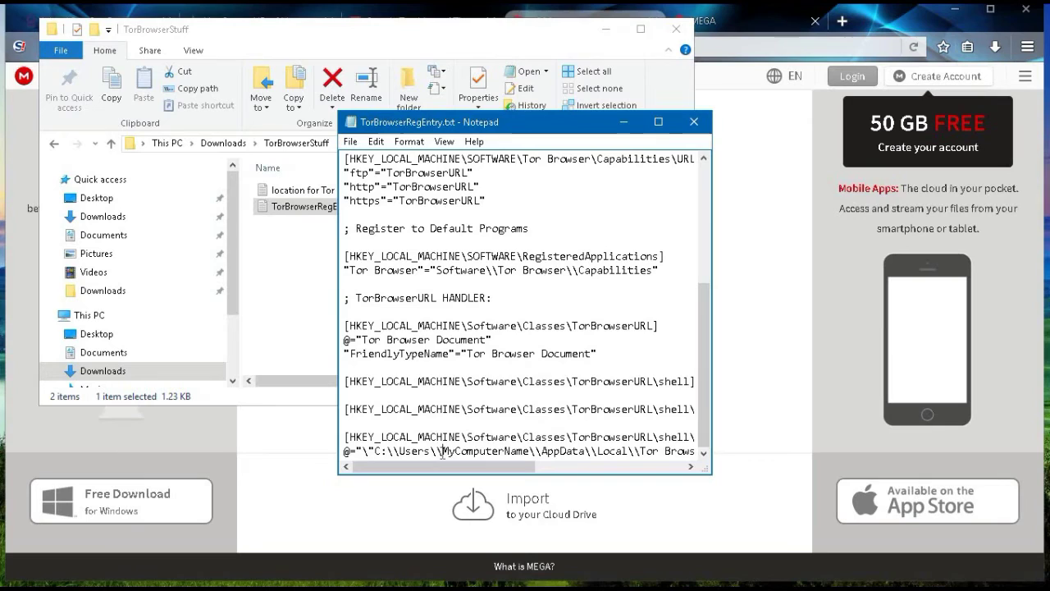
left_click_drag(443, 451, 531, 460)
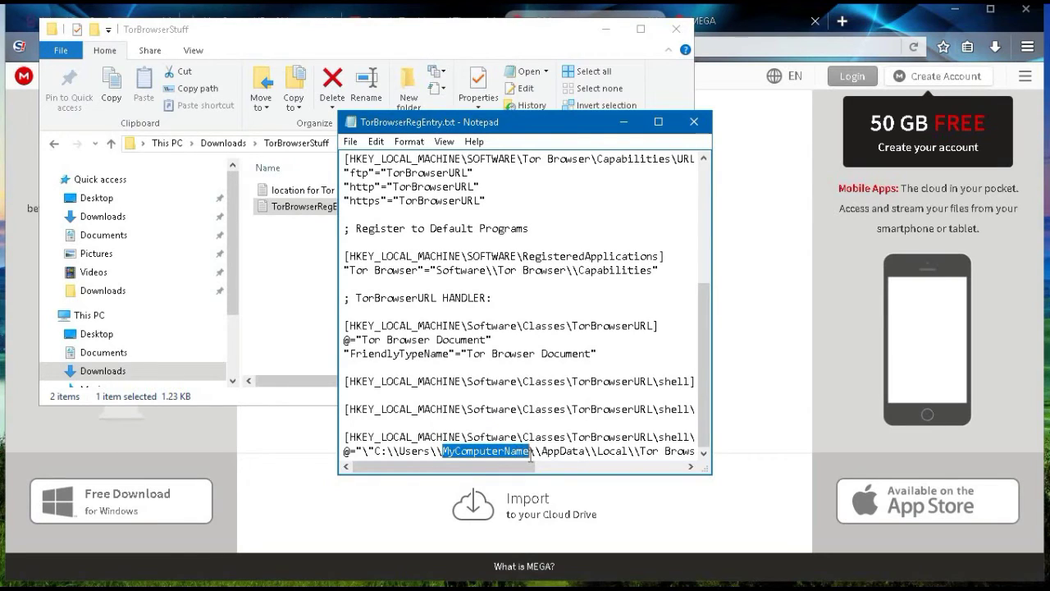
left_click(574, 208)
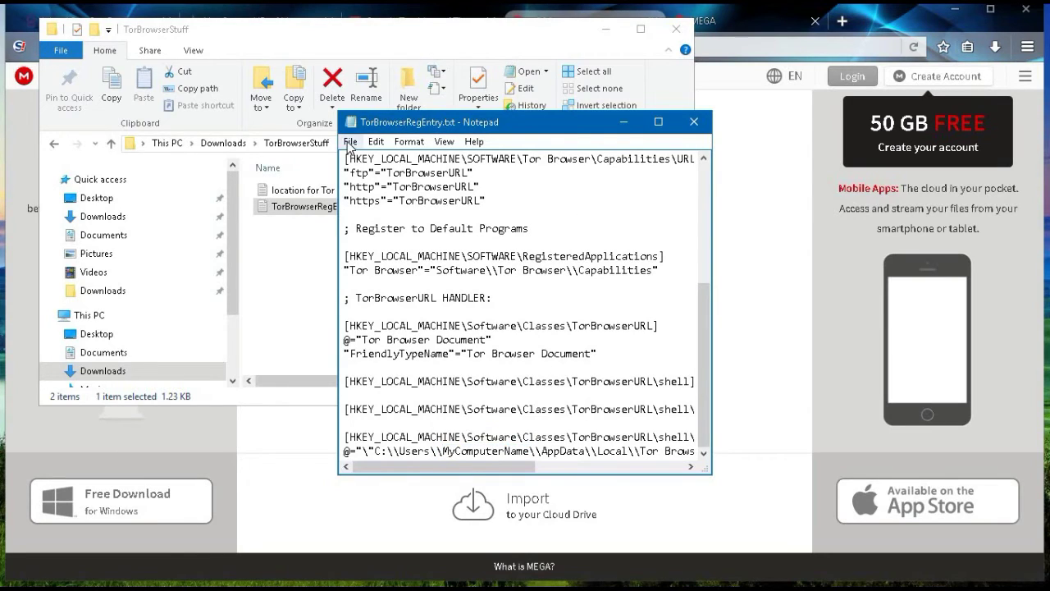
- Save a copy of the registry entry text as TorBrowser.reg in the TorBrowserStuff folder and close the text file
left_click(351, 143)
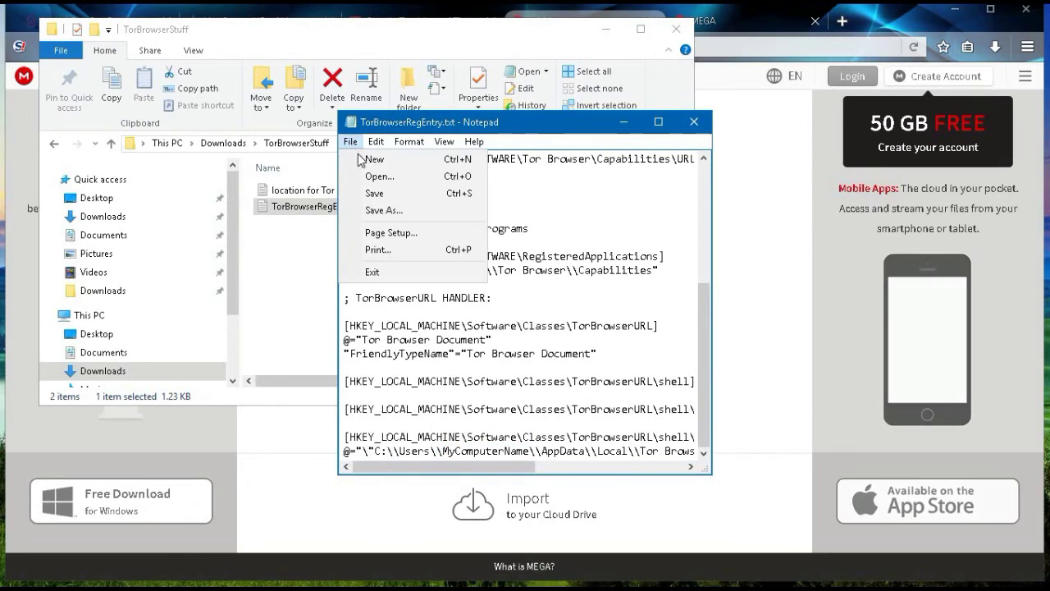
left_click(385, 211)
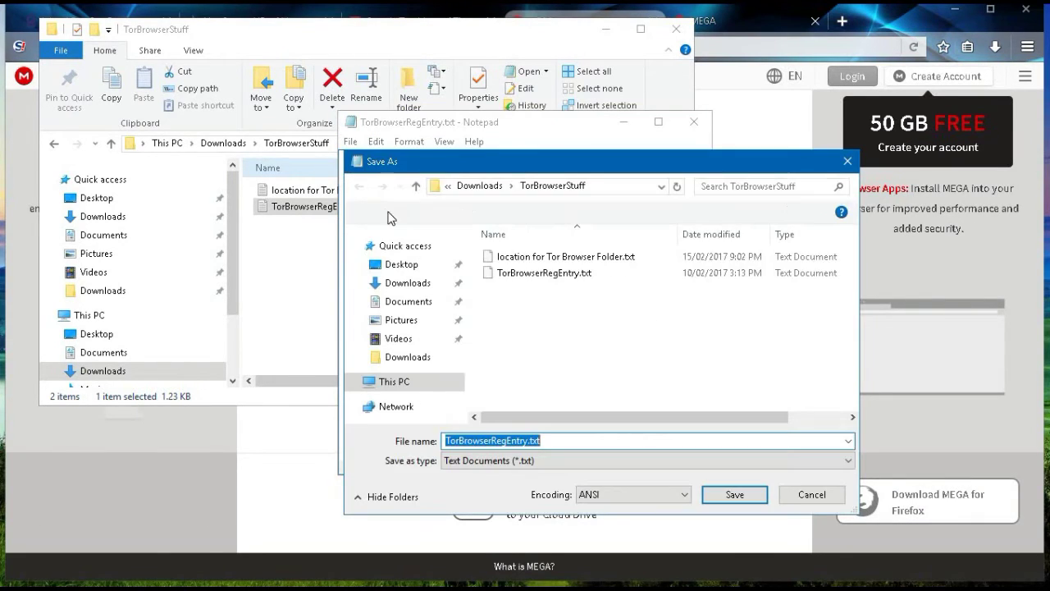
left_click(543, 442)
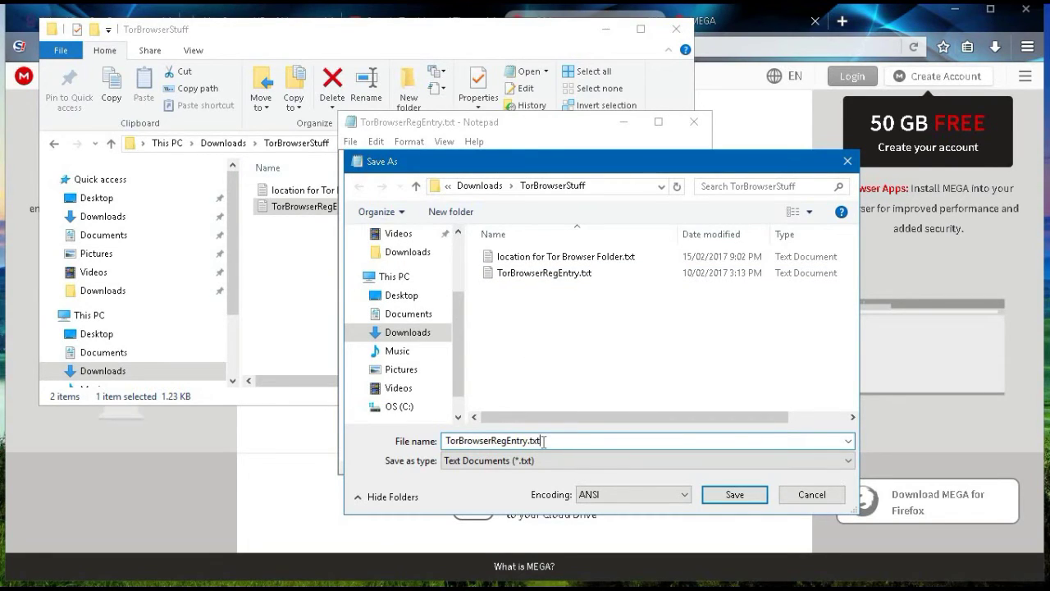
key("BackSpace")
key("BackSpace")
key("BackSpace")
key("BackSpace")
key("BackSpace")
key("BackSpace")
key("BackSpace")
key("BackSpace")
key("BackSpace")
key("BackSpace")
key("BackSpace")
key("BackSpace")
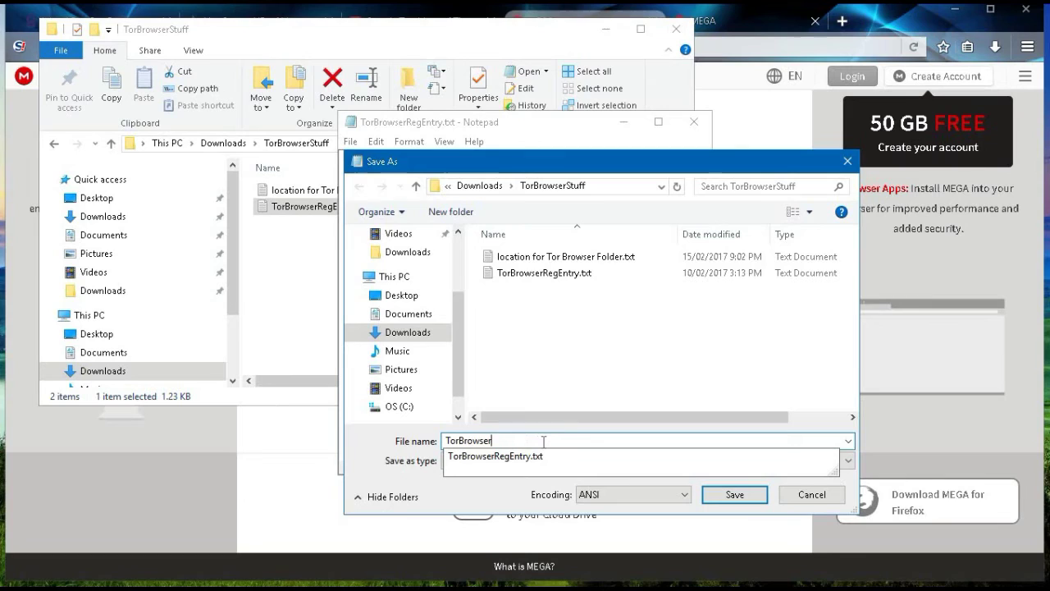
key("BackSpace")
type("er")
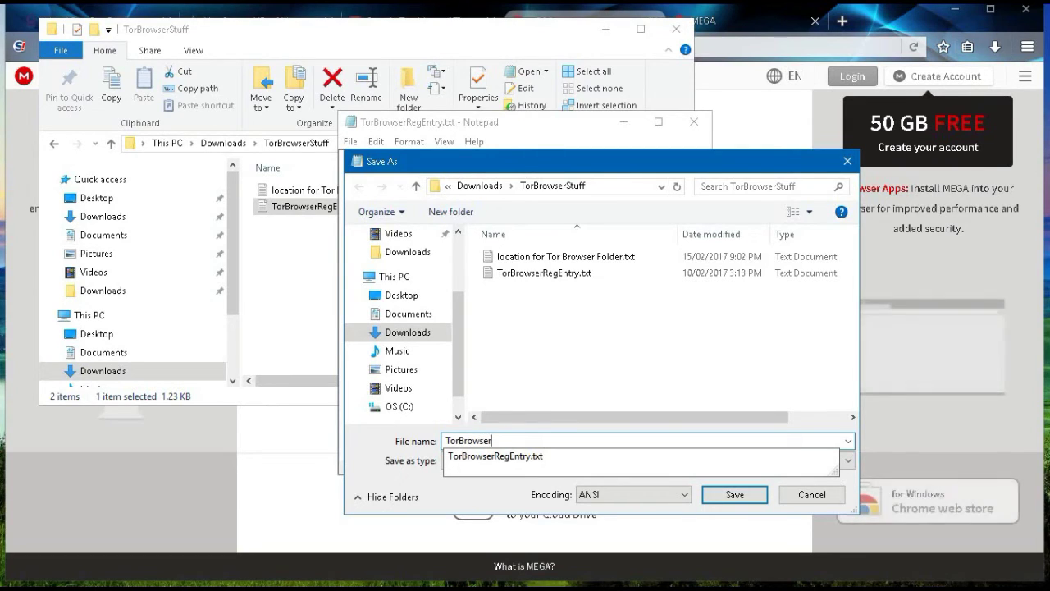
type(".r")
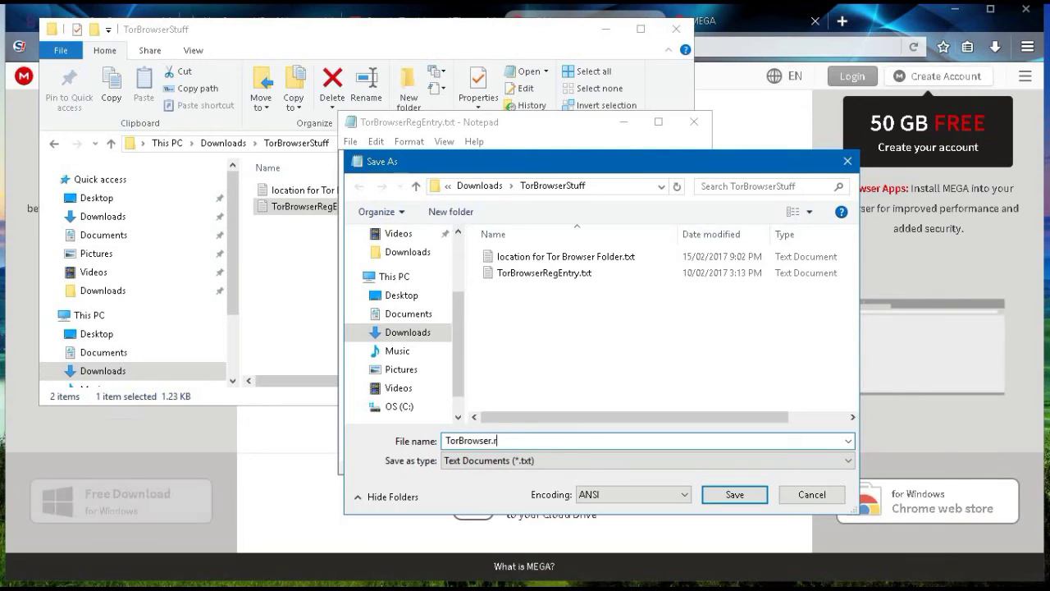
type("eg")
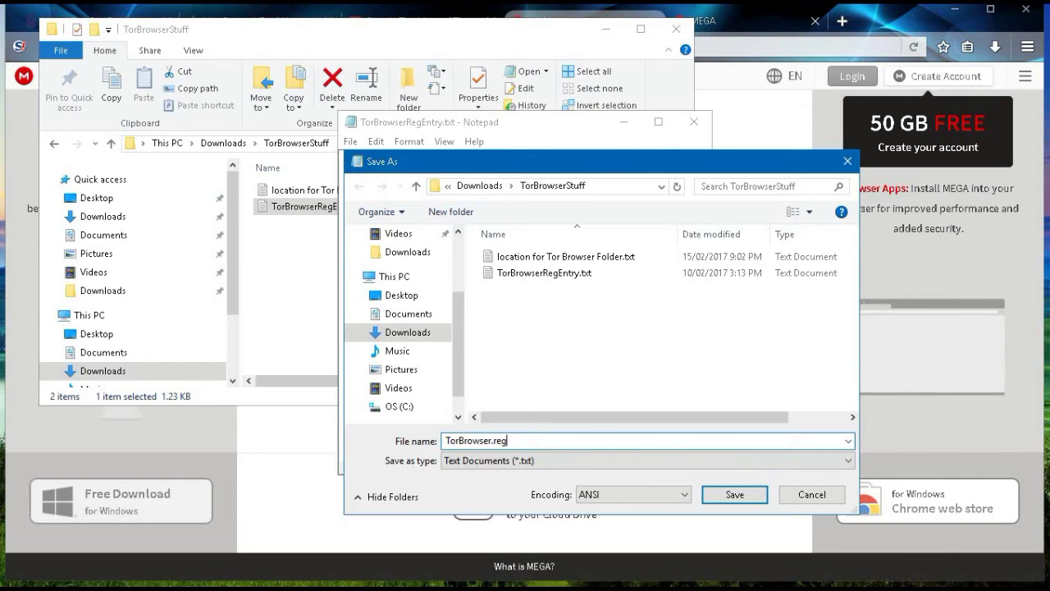
left_click(733, 496)
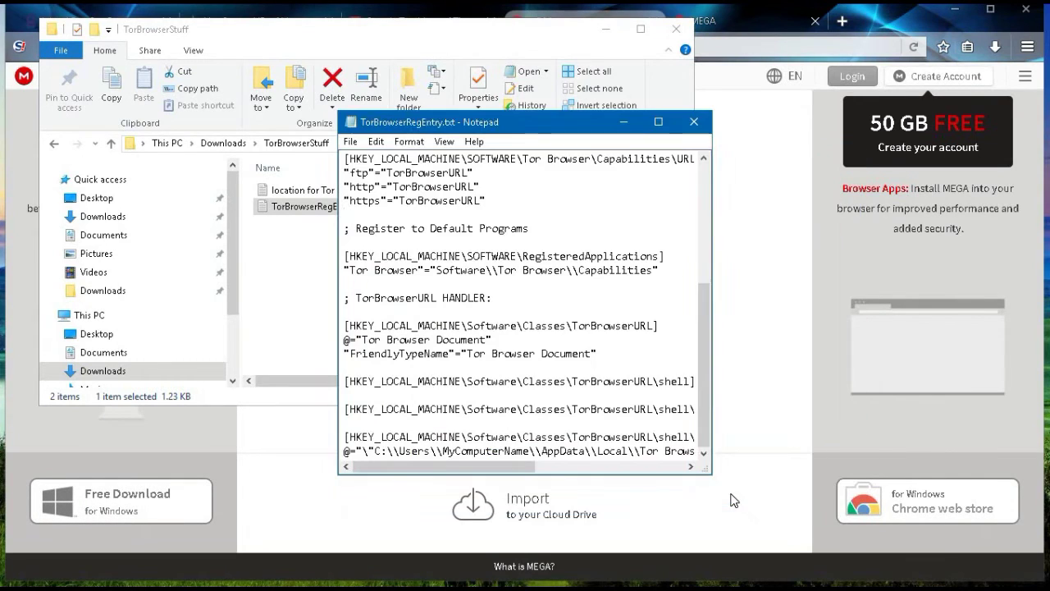
left_click(695, 122)
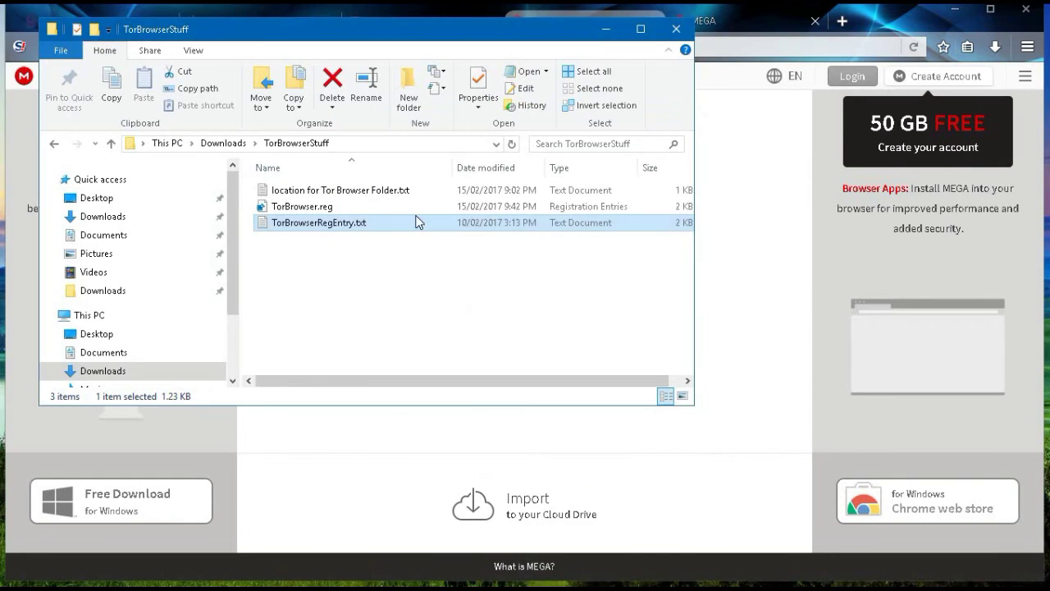
- View the available file actions for TorBrowser.reg, including Merge, without choosing one
left_click(324, 212)
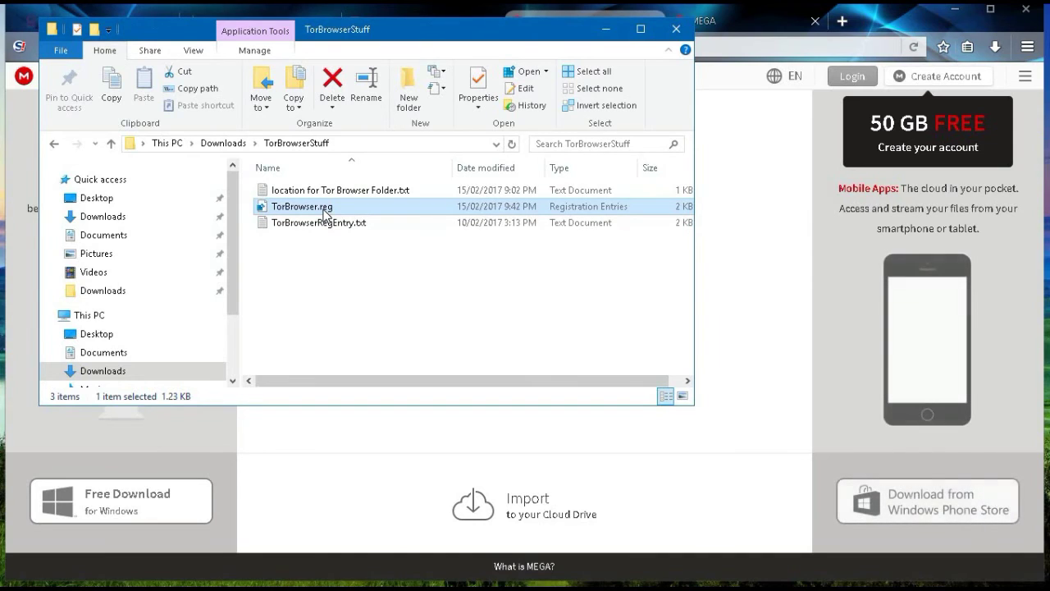
right_click(324, 212)
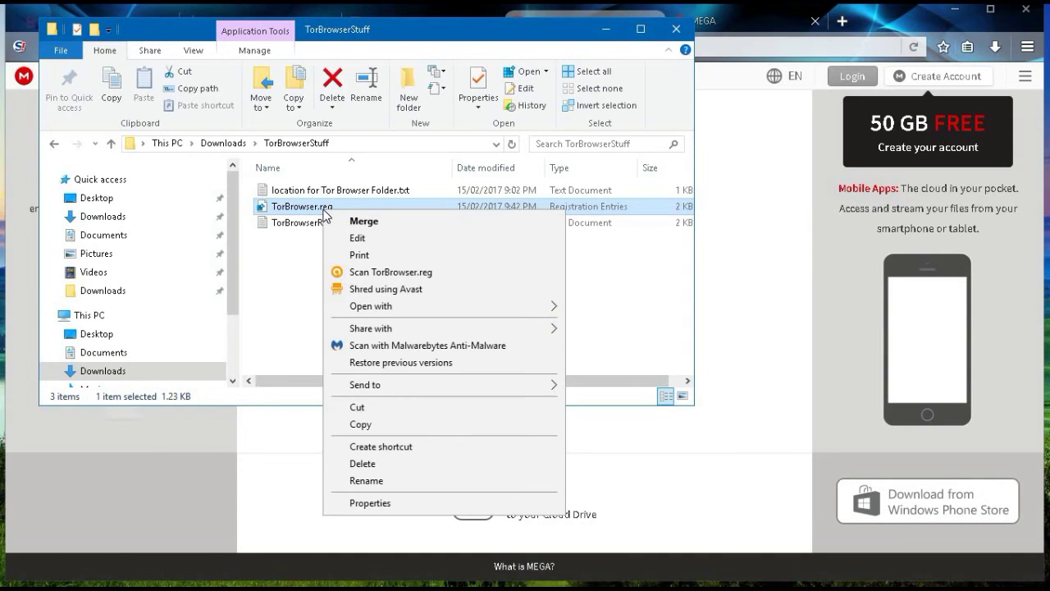
left_click(280, 258)
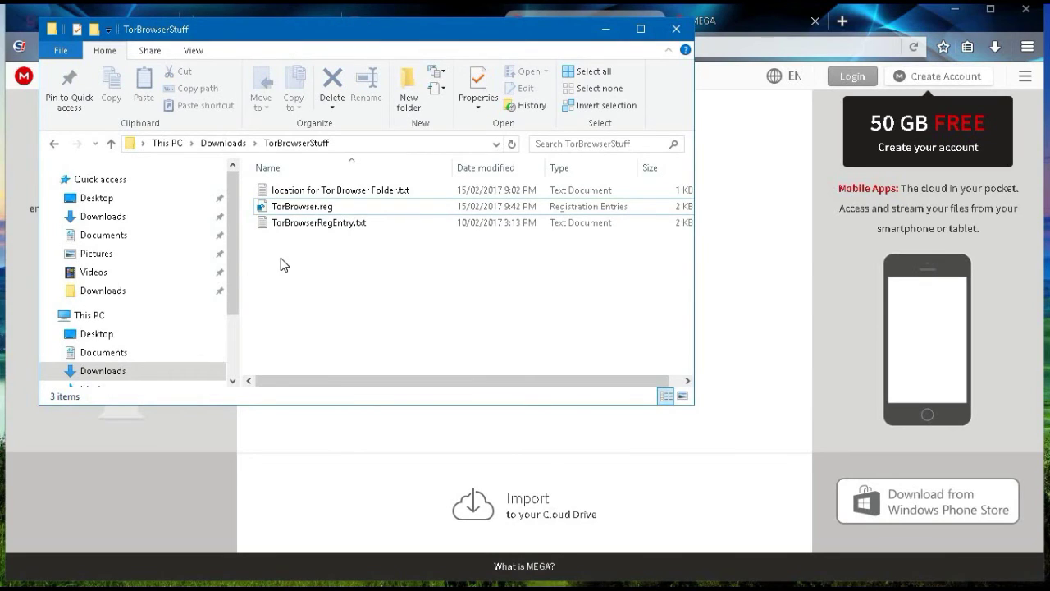